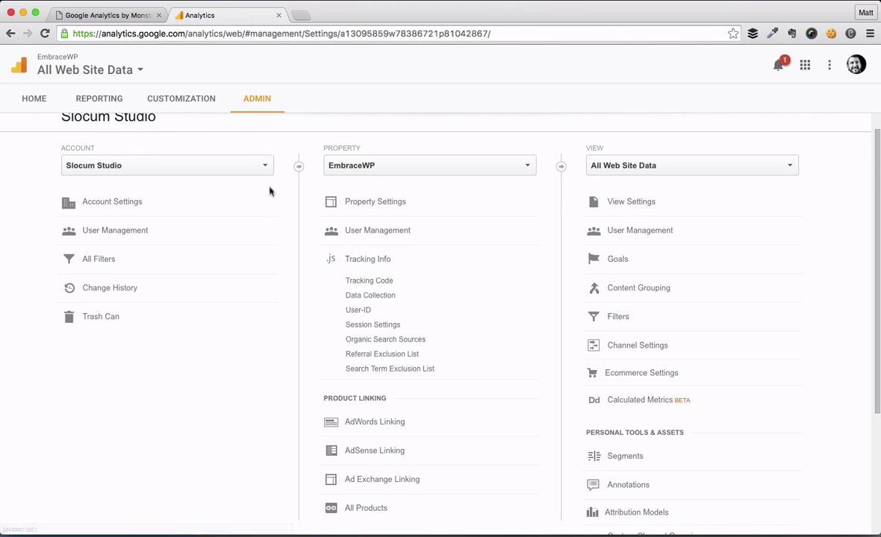
Step: Go to the Modern Business Pro Theme Options' Custom Scripts/Styles tab in WordPress
left_click(112, 15)
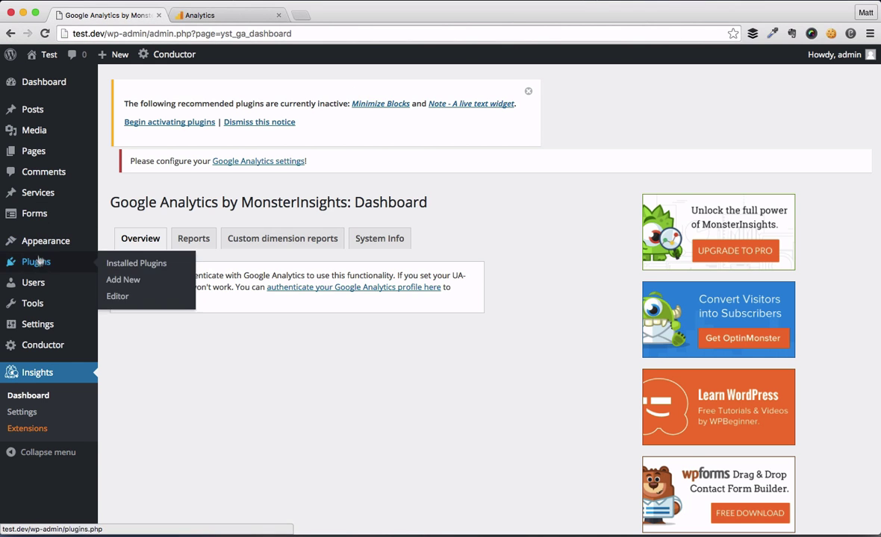
mouse_move(39, 238)
left_click(124, 325)
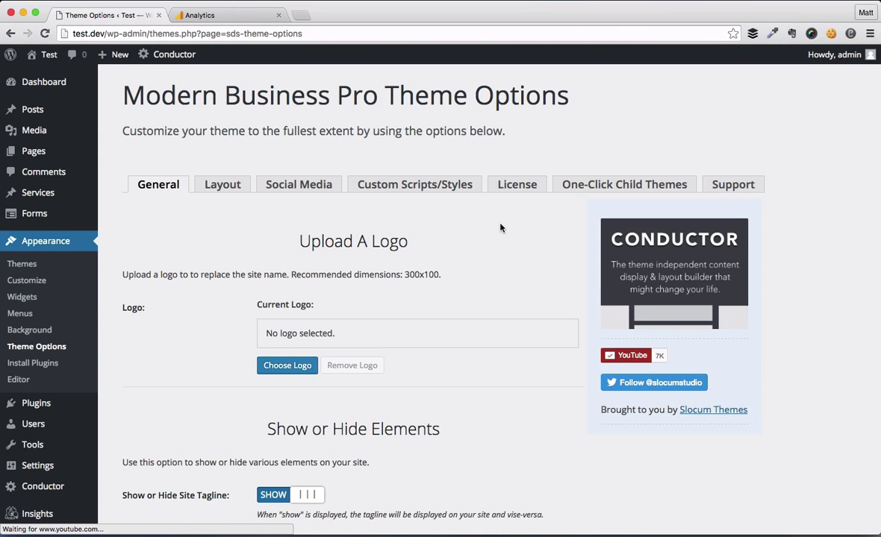
left_click(424, 182)
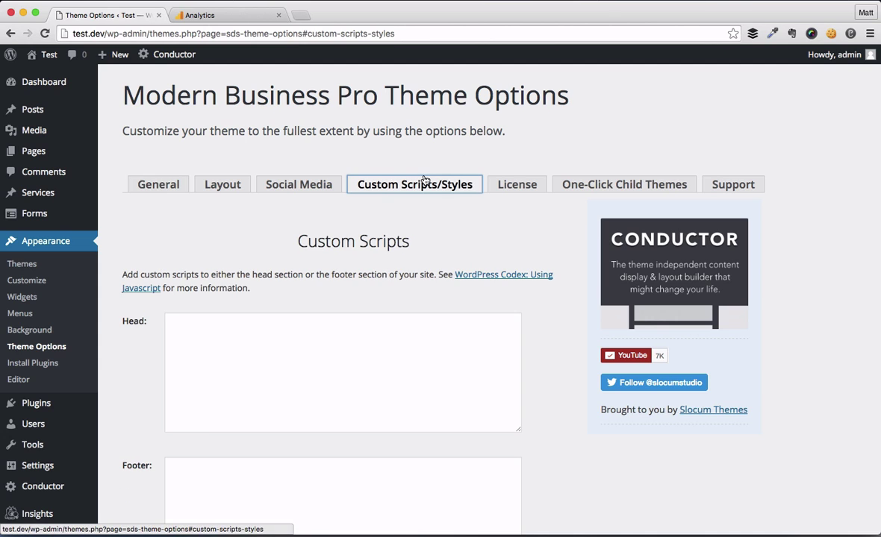
Step: Check the Head and Footer script boxes, confirming both are empty
left_click(275, 393)
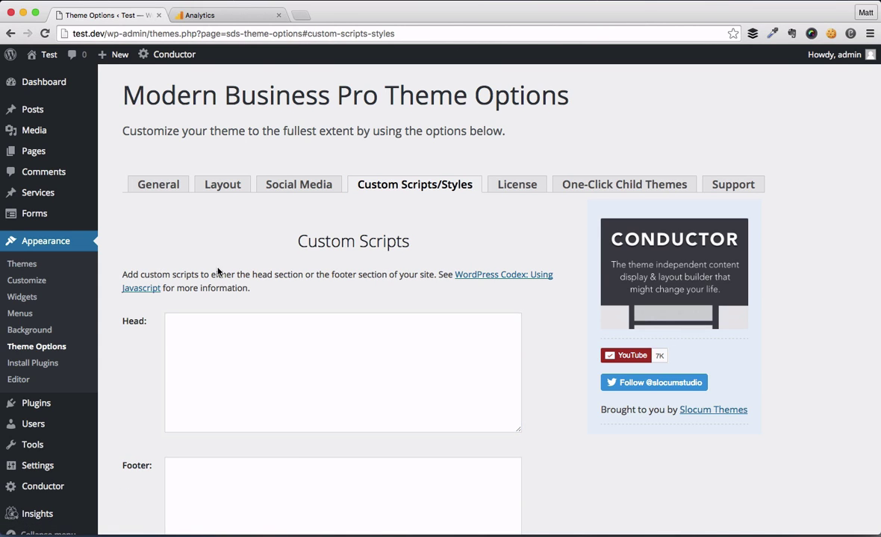
scroll(226, 254, "down", 5)
left_click(197, 320)
left_click(220, 172)
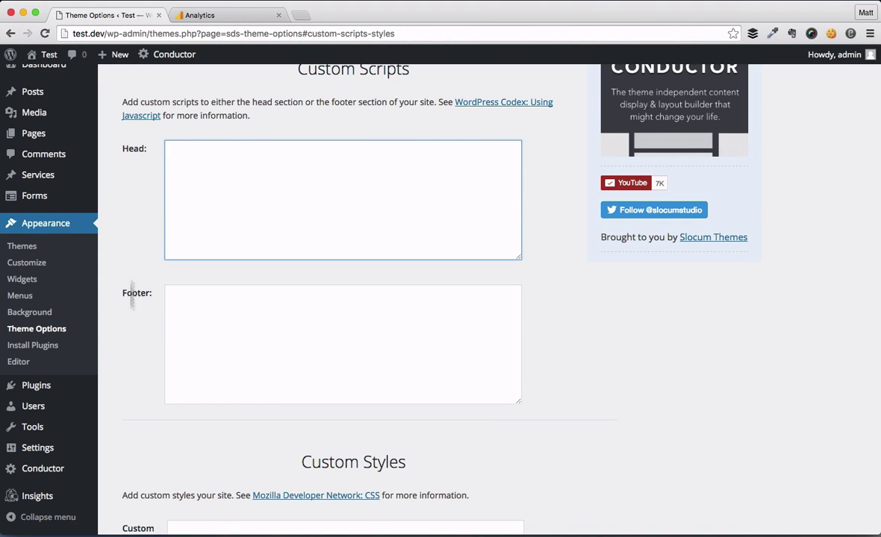
left_click(190, 348)
left_click(239, 222)
left_click(211, 335)
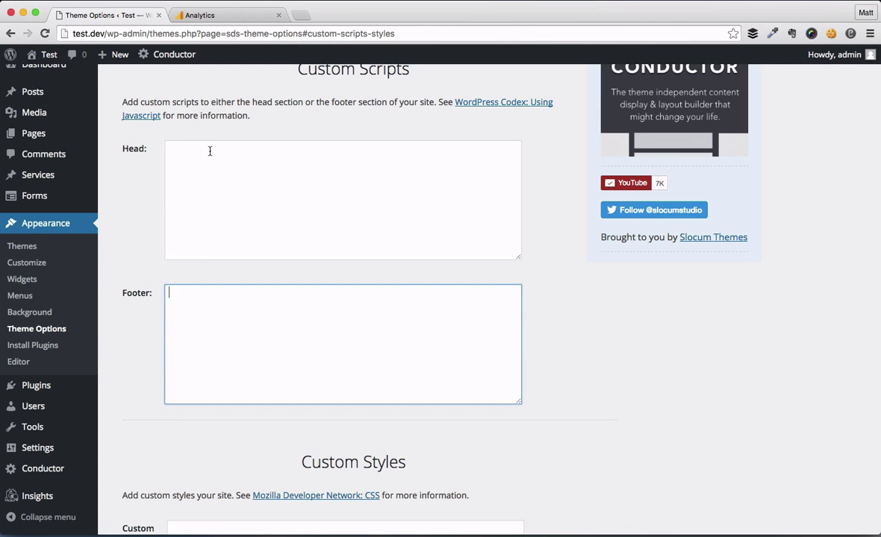
left_click(175, 173)
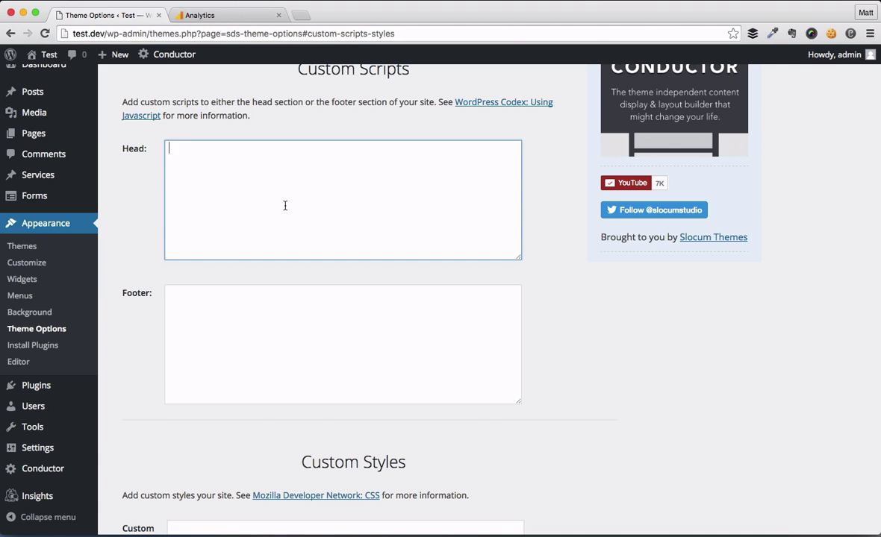
scroll(210, 222, "up", 5)
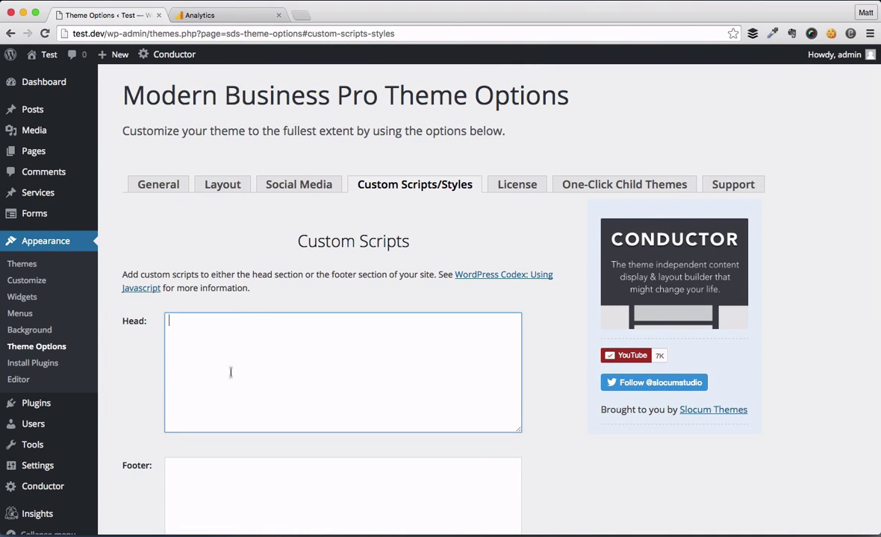
scroll(234, 401, "down", 3)
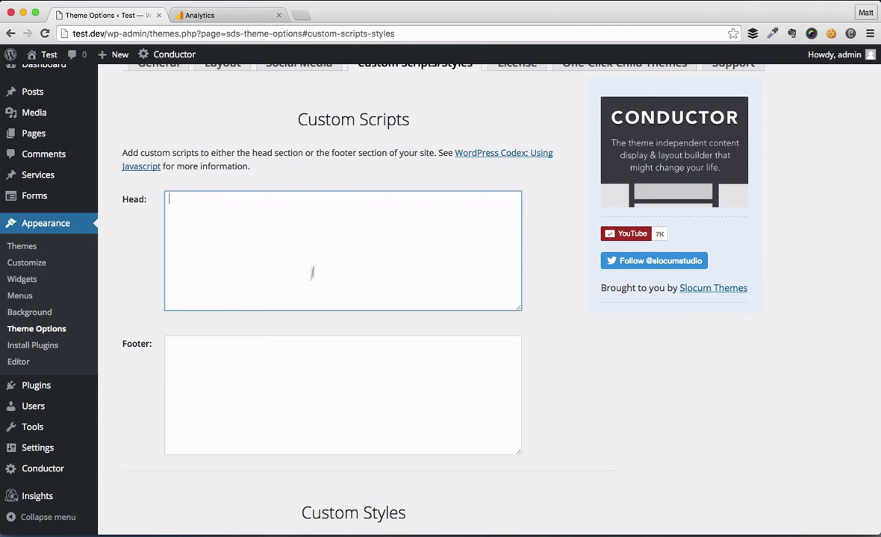
scroll(226, 325, "down", 5)
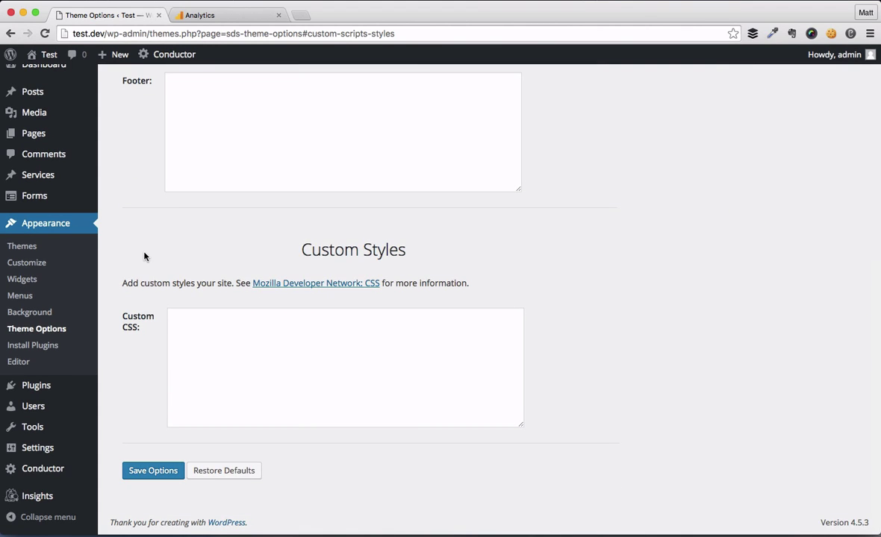
scroll(207, 236, "up", 7)
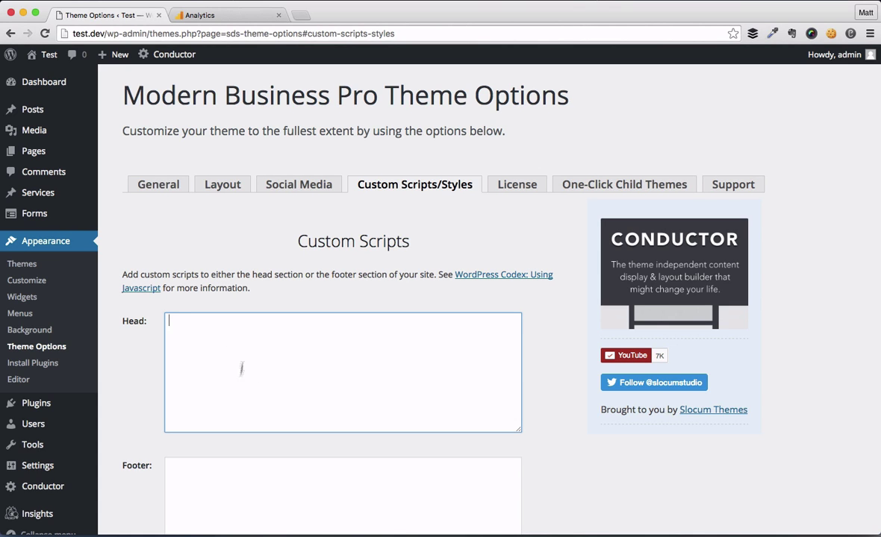
scroll(216, 373, "down", 2)
left_click(216, 435)
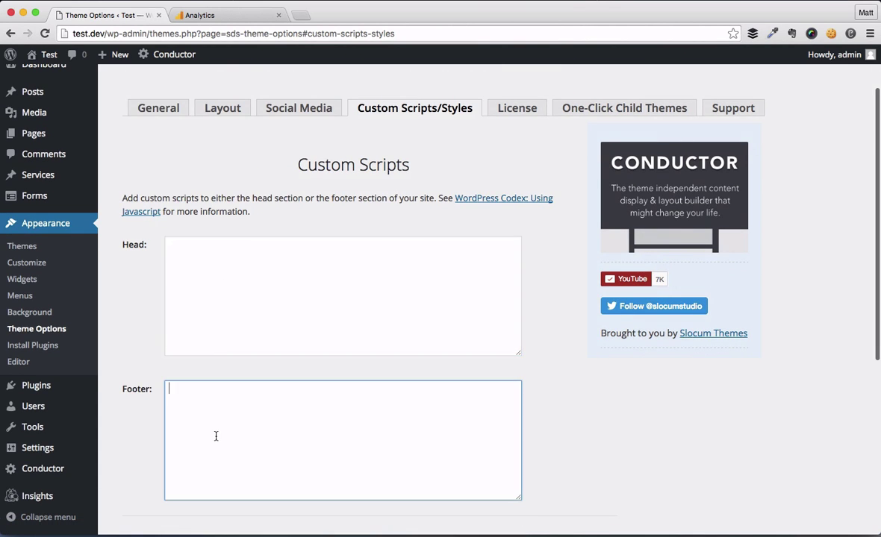
left_click(219, 272)
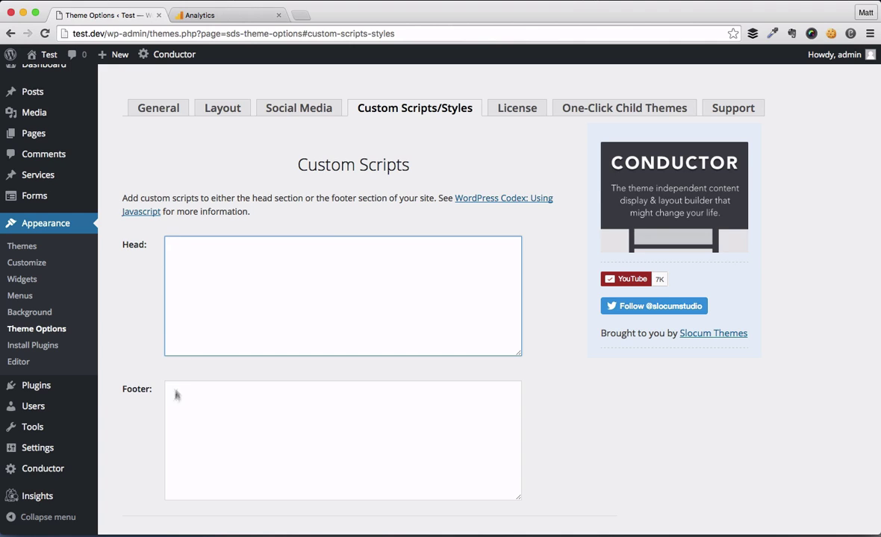
left_click(218, 407)
left_click(245, 305)
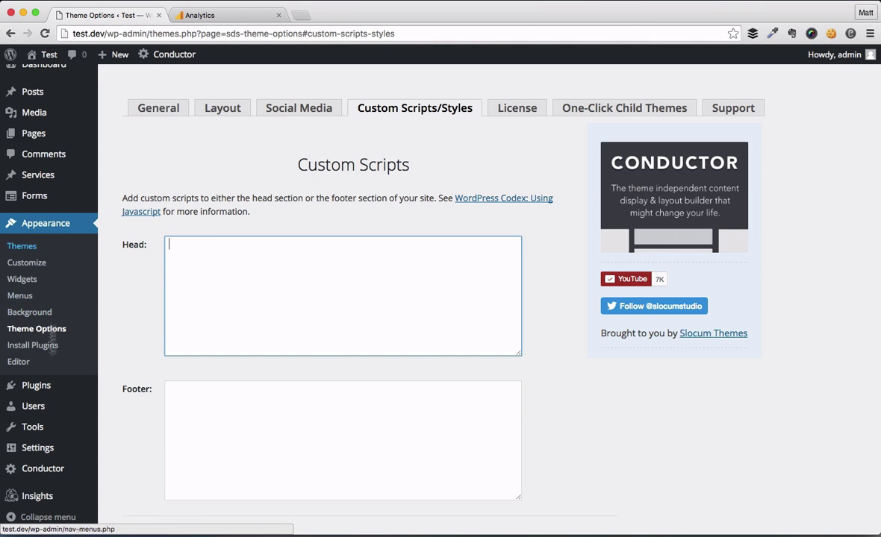
Step: Search the Add New plugins page for 'MonsterInsights'
mouse_move(65, 386)
left_click(126, 404)
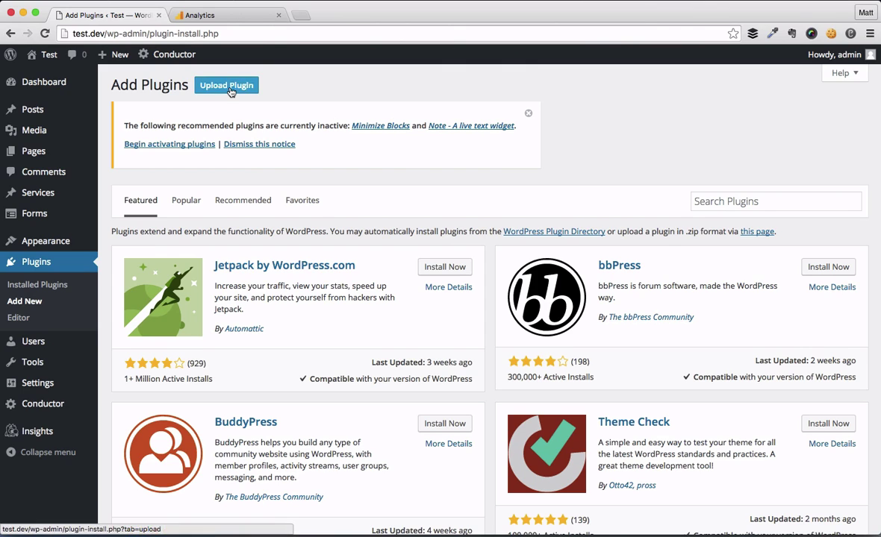
left_click(717, 200)
type("Monster")
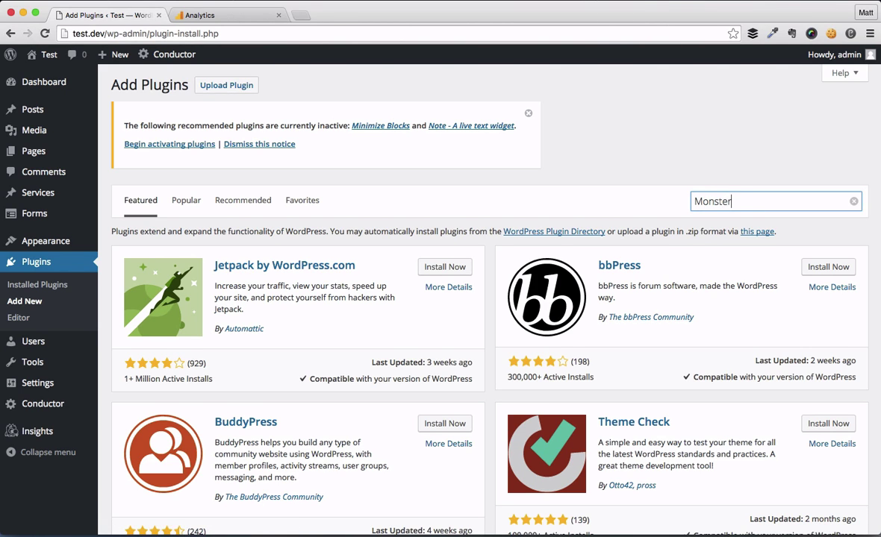
type("Insights")
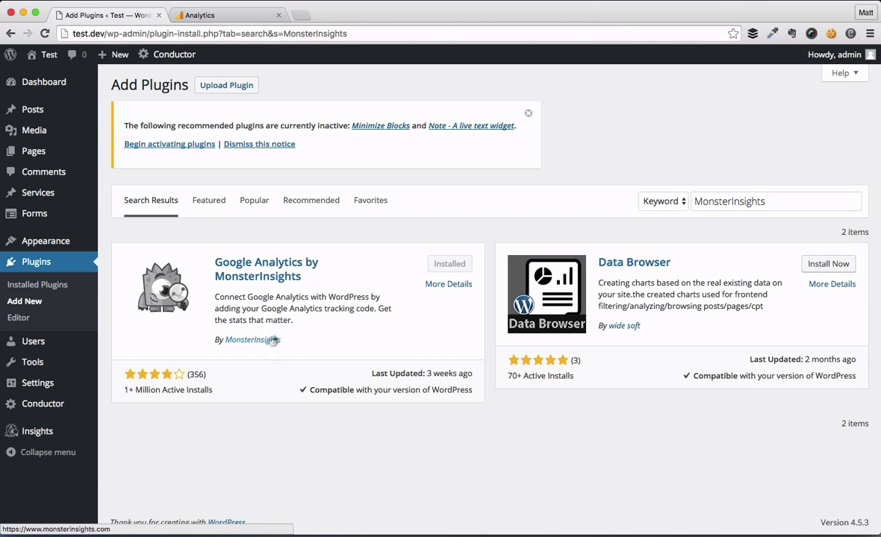
Step: From the Insights dashboard's authenticate link, enable 'Manually enter your UA code' and focus its empty field
mouse_move(45, 431)
left_click(127, 441)
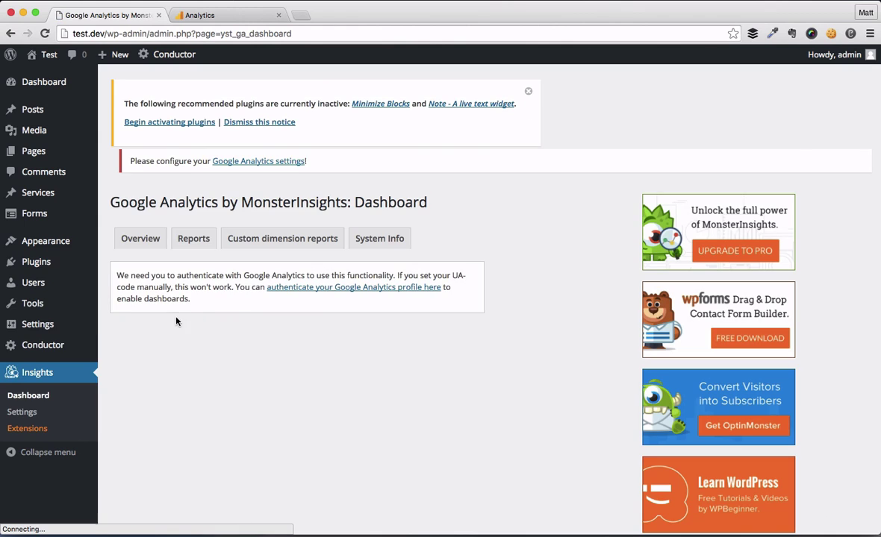
left_click(360, 289)
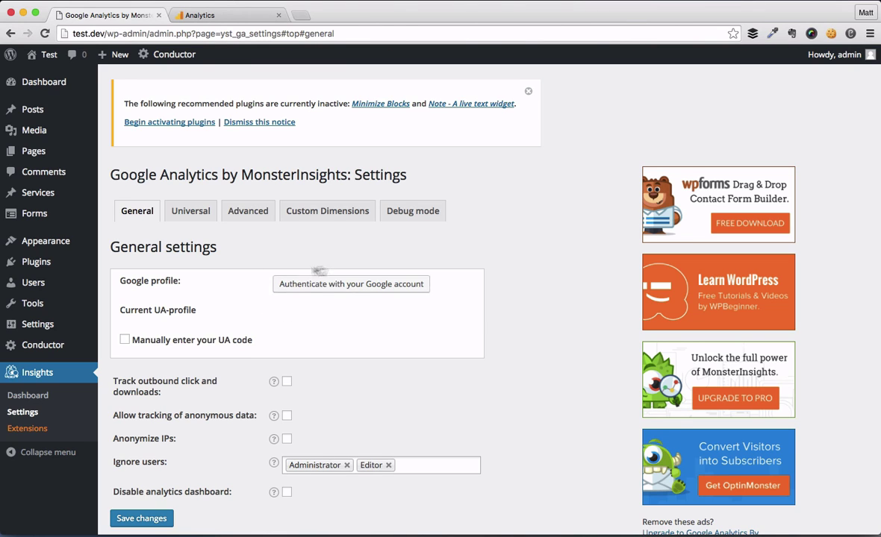
left_click(168, 340)
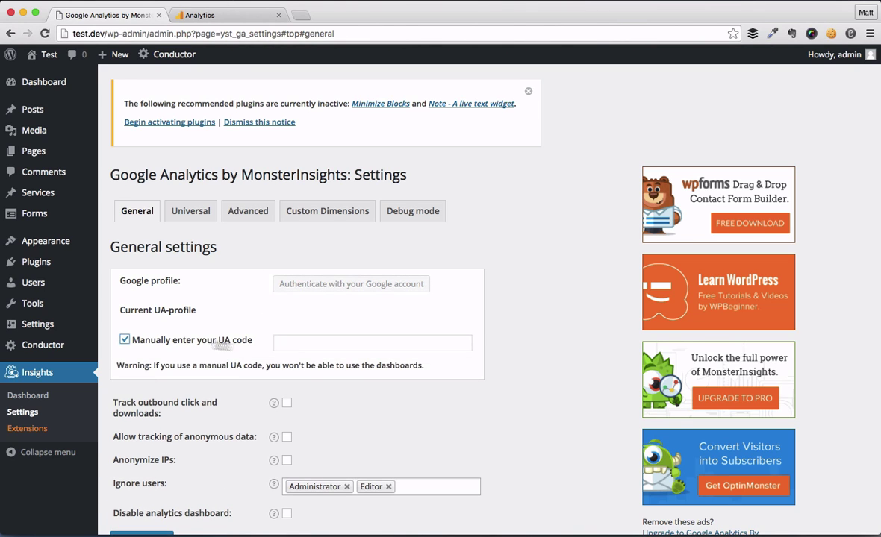
left_click(288, 341)
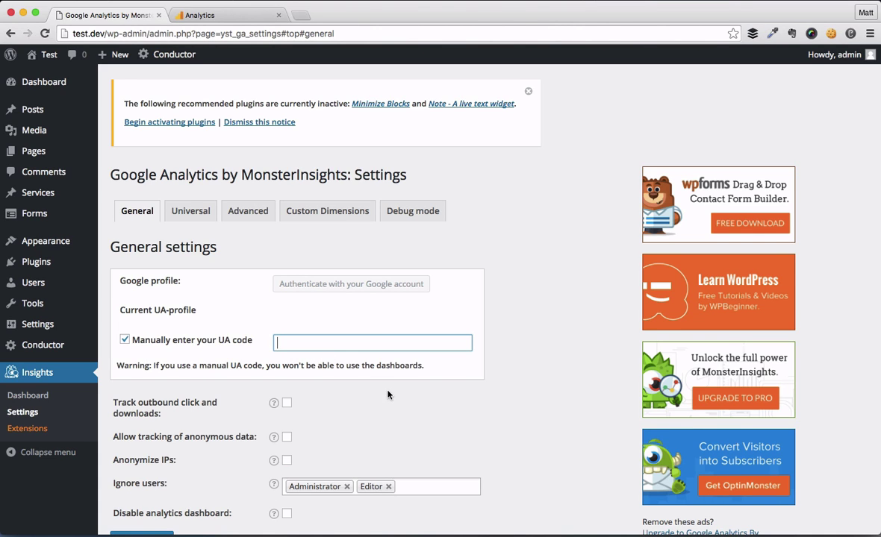
scroll(364, 412, "down", 2)
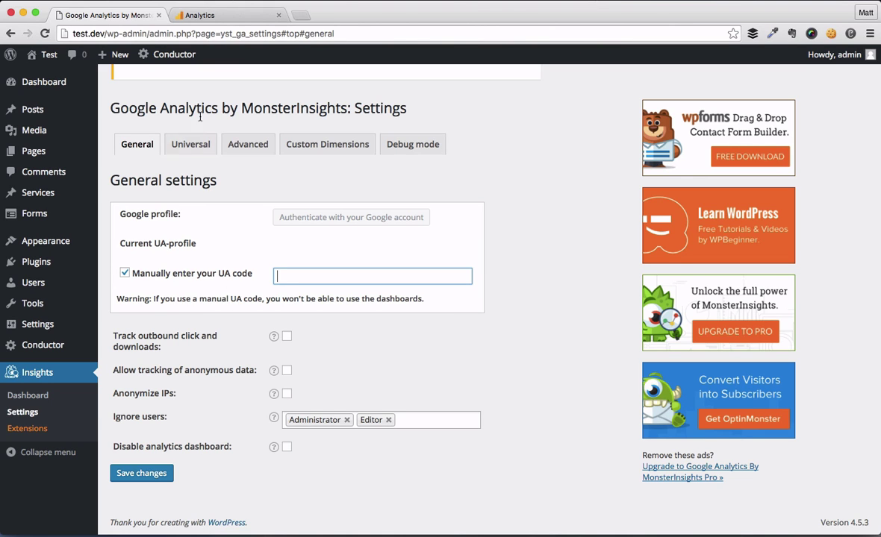
Step: Open the Universal and then Advanced tabs to review download and outbound-click tracking options
left_click(183, 147)
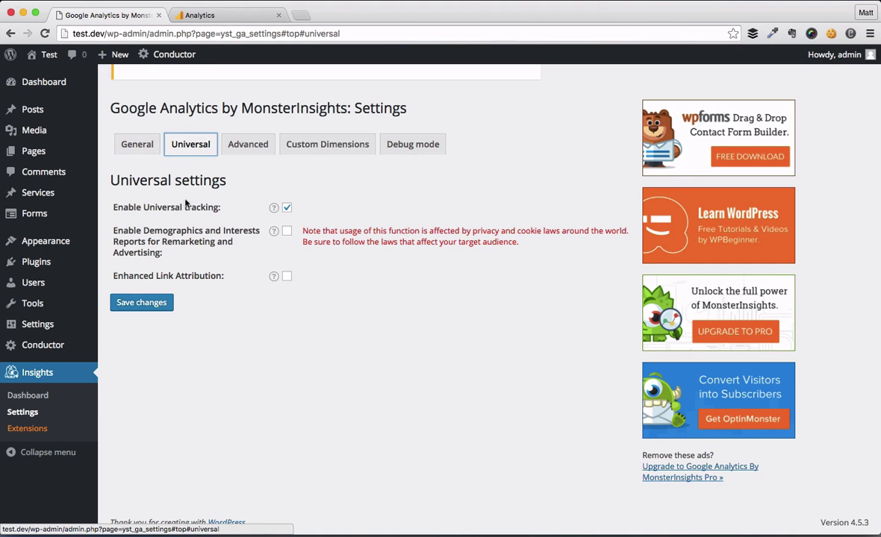
left_click(247, 146)
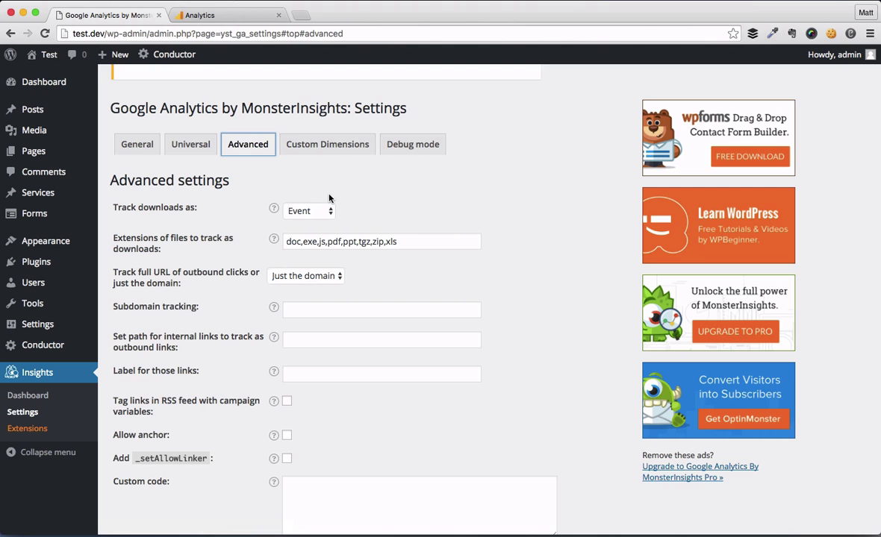
scroll(330, 196, "down", 3)
scroll(330, 196, "up", 2)
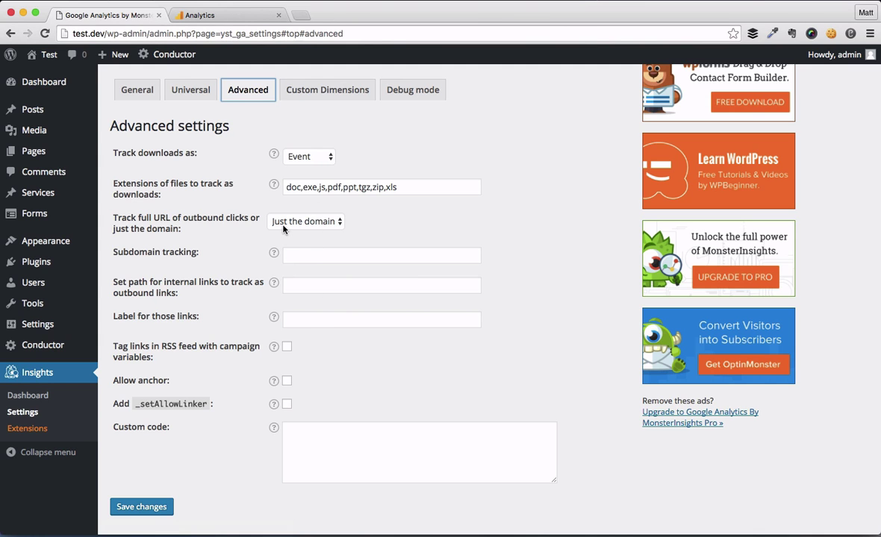
scroll(253, 265, "up", 3)
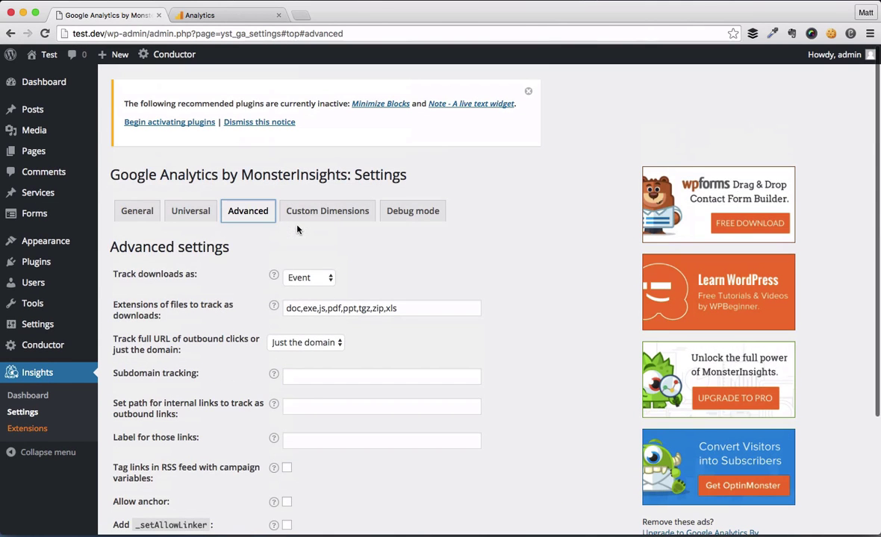